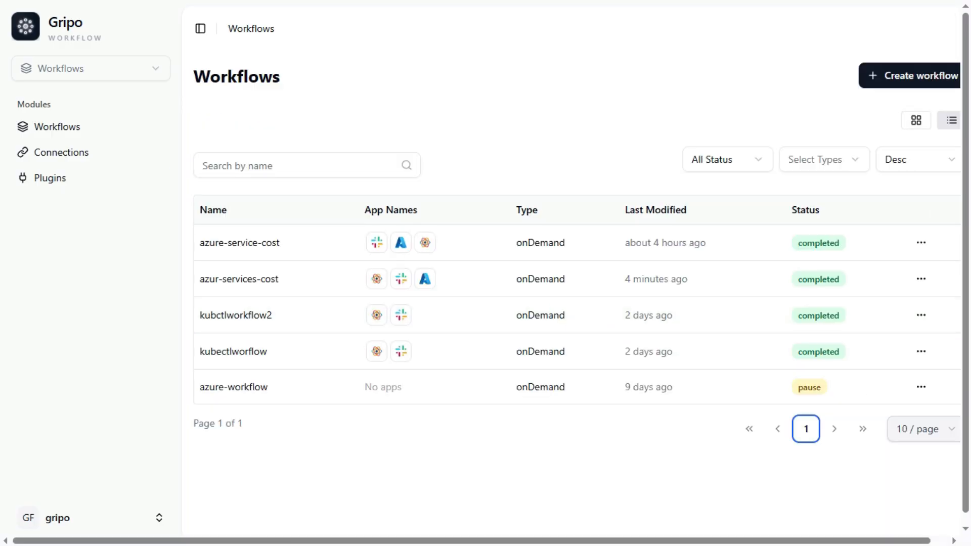
Start a new workflow named azure-total-cost and paste the description about the total cost of the Azure cluster.
left_click(910, 76)
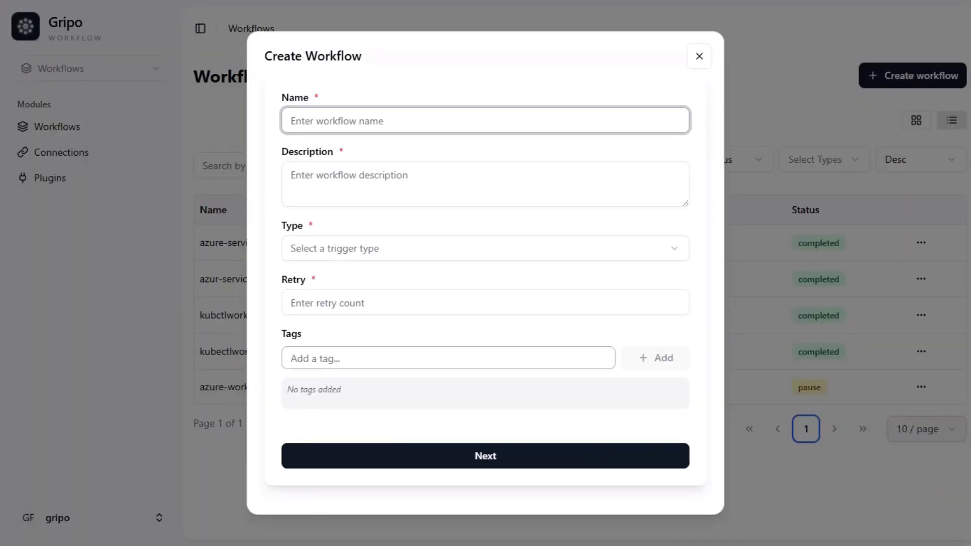
type("azure-total-cost")
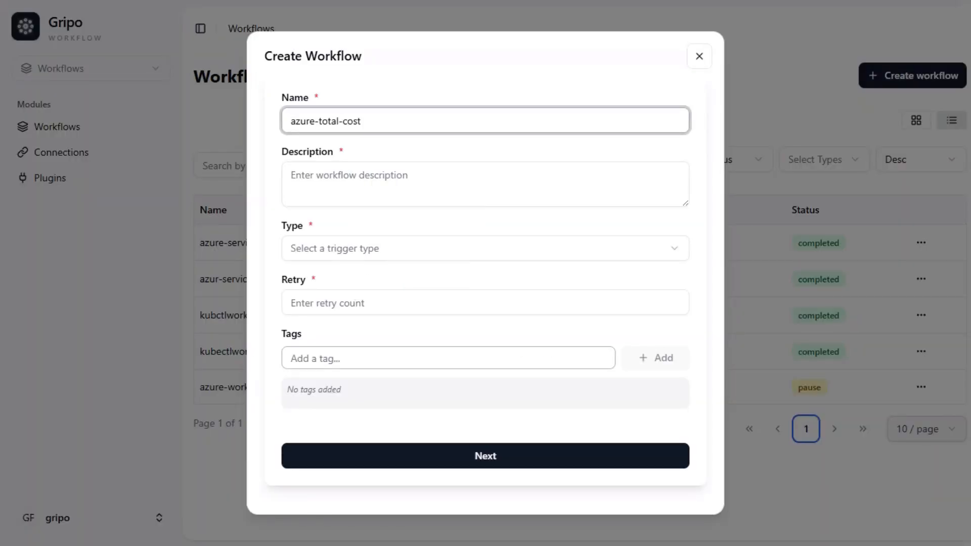
left_click(291, 175)
type("this workflow tell the total cost of azure cluster")
Set the trigger type to On Demand, retry count to 7, tag azure, and save and continue without variables.
key("Tab")
key("space")
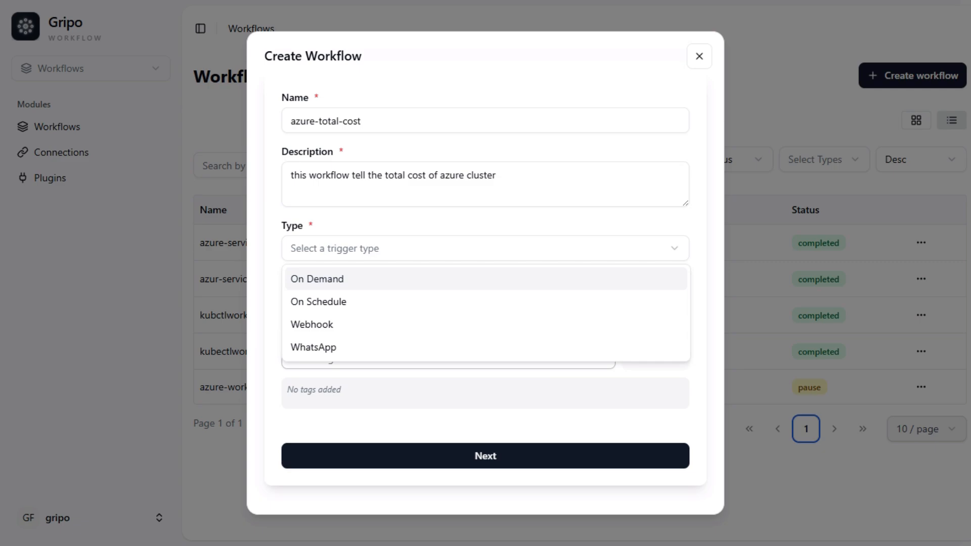
key("Return")
key("Tab")
type("7")
key("Tab")
type("azure")
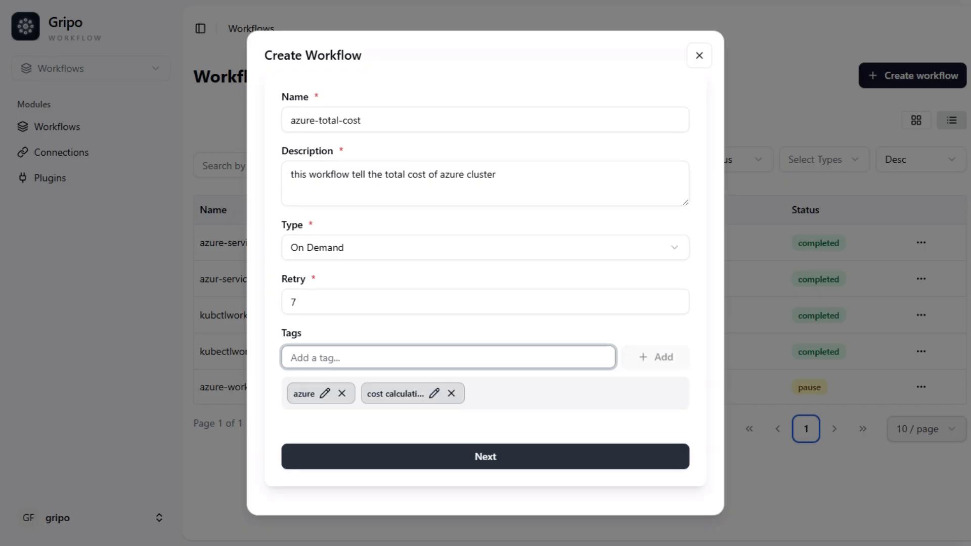
left_click(486, 457)
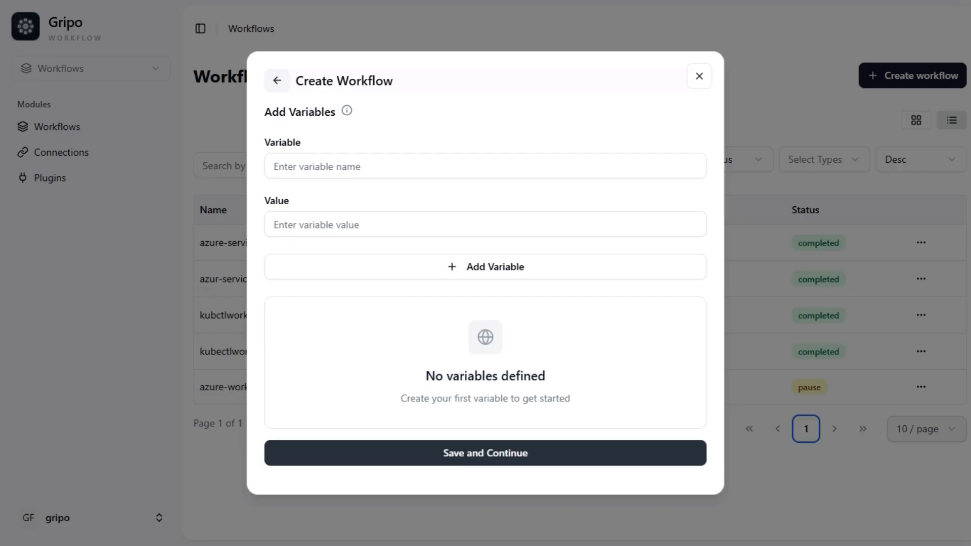
left_click(485, 453)
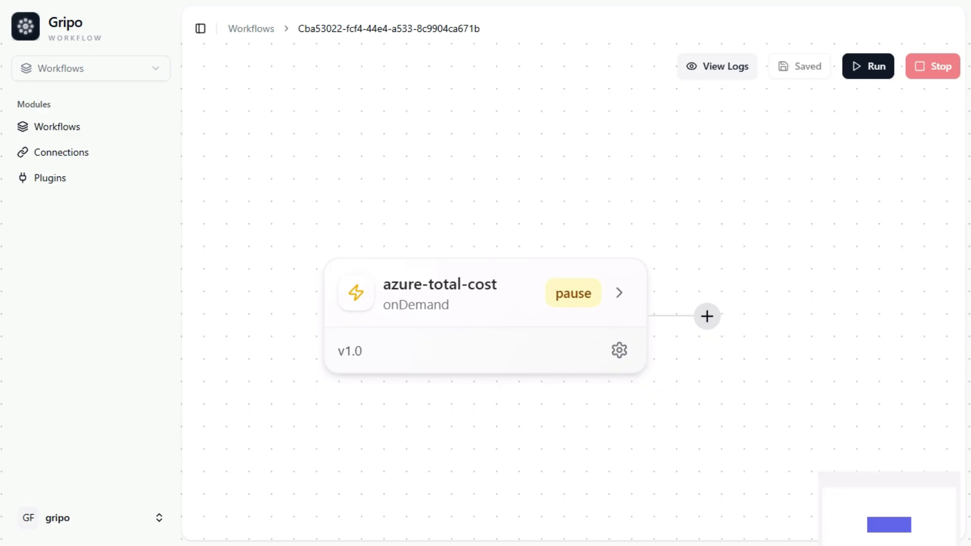
Add an Azure Cost Management Price Calculation activity using the azure-secret connection with the pasted cost query.
left_click(707, 316)
left_click(352, 332)
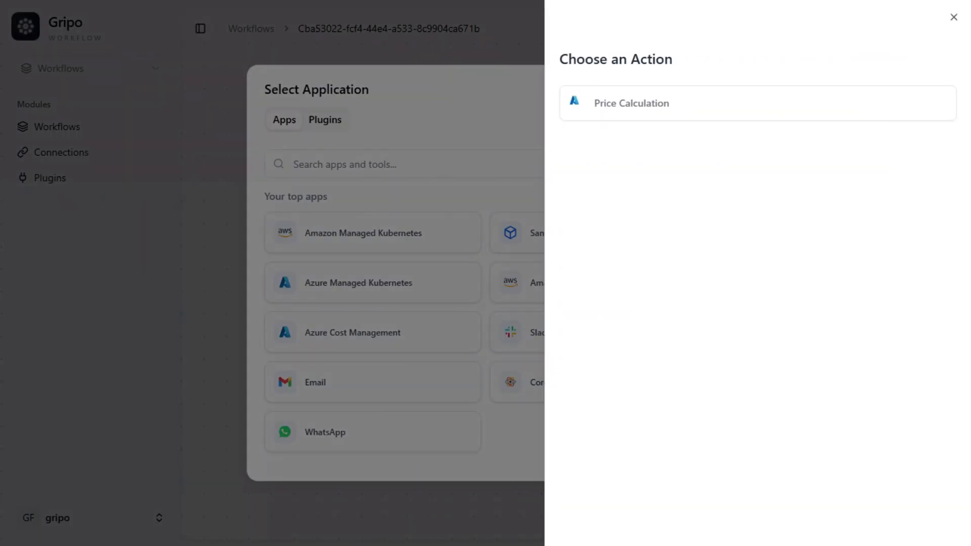
left_click(757, 103)
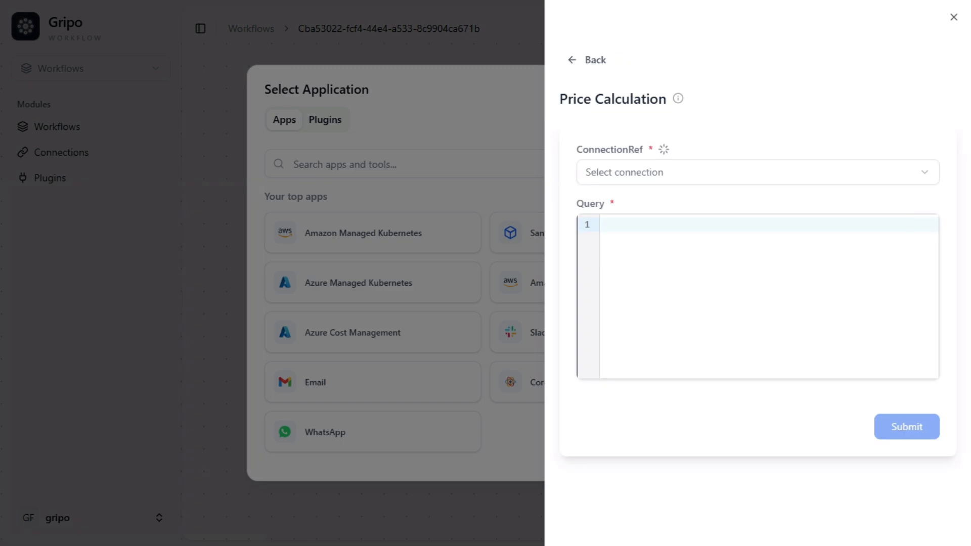
left_click(758, 172)
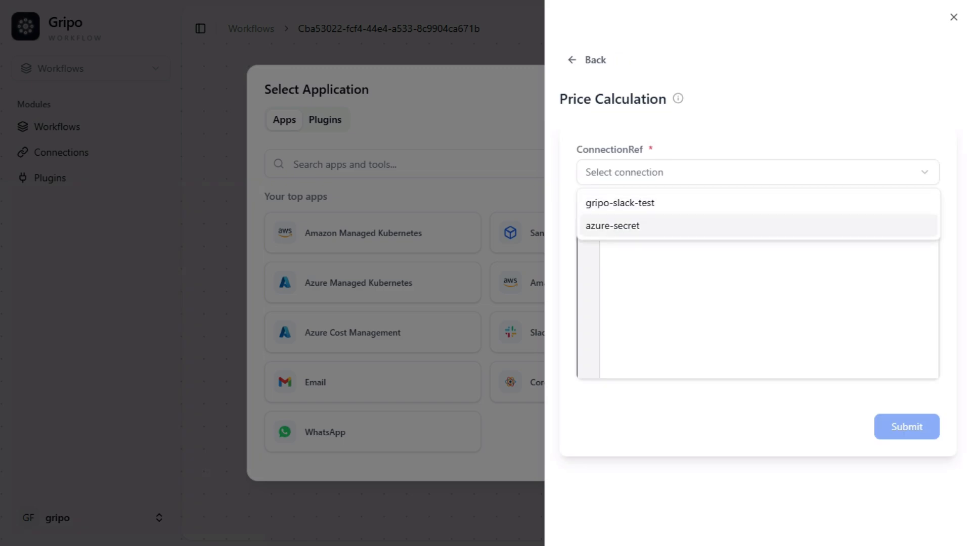
left_click(757, 226)
left_click(757, 225)
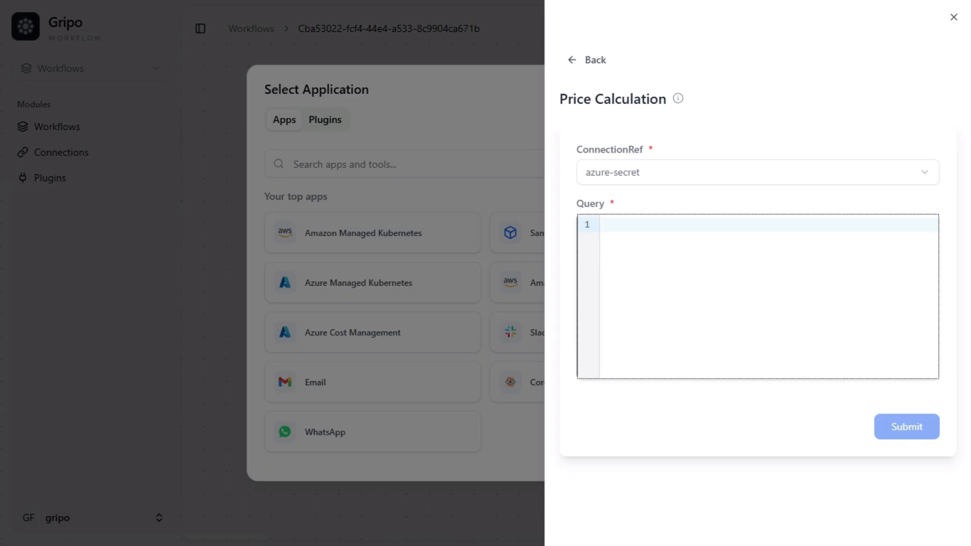
key("ctrl+v")
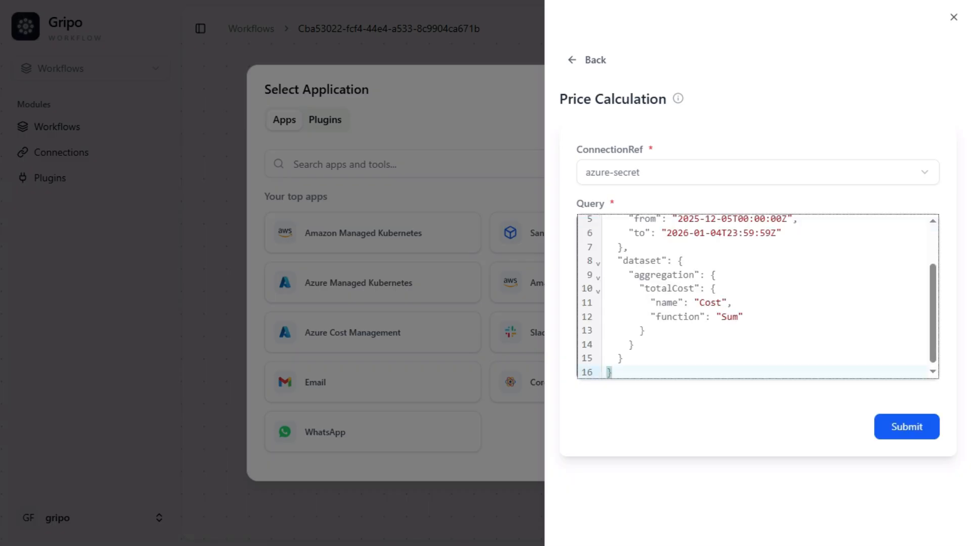
left_click(907, 427)
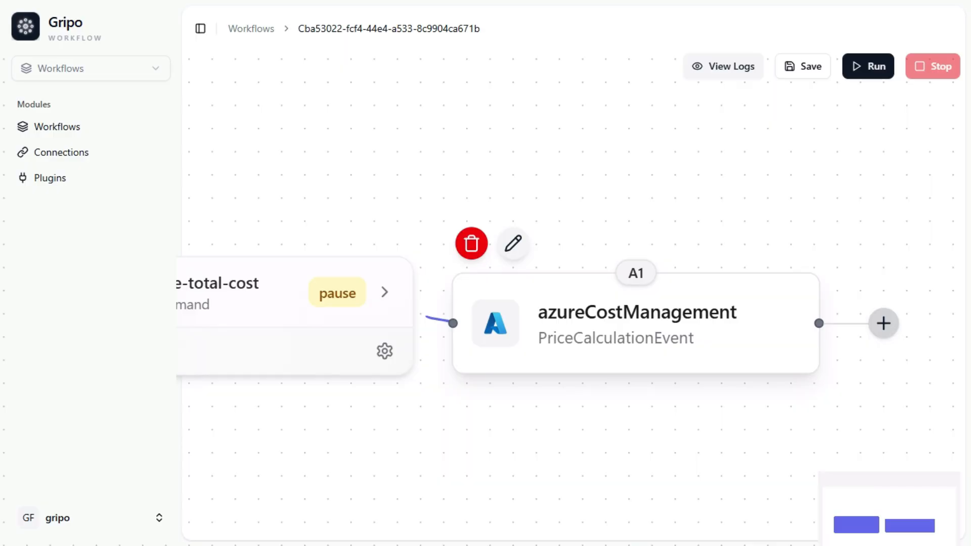
Add a Sandbox Code activity after the Azure node and choose JavaScript as its language.
left_click(883, 323)
left_click(597, 231)
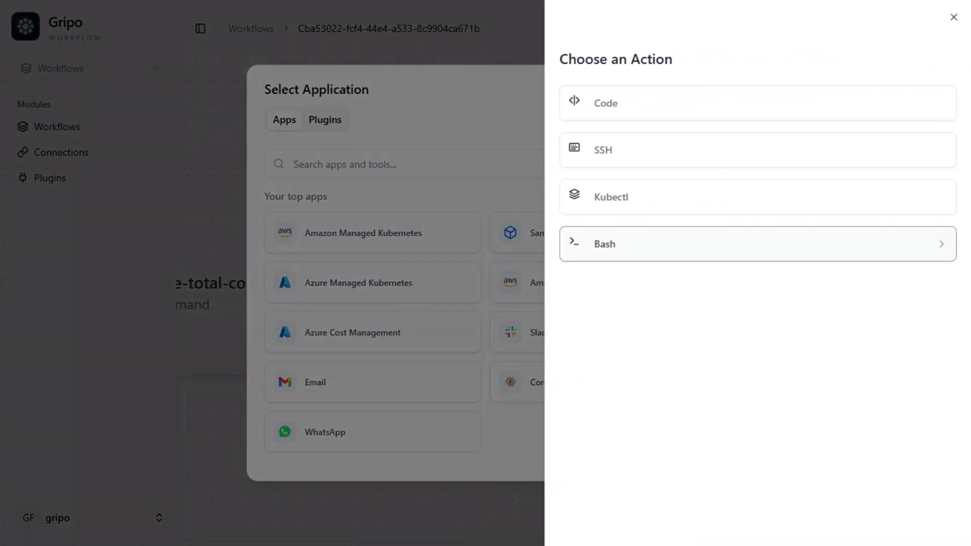
left_click(757, 102)
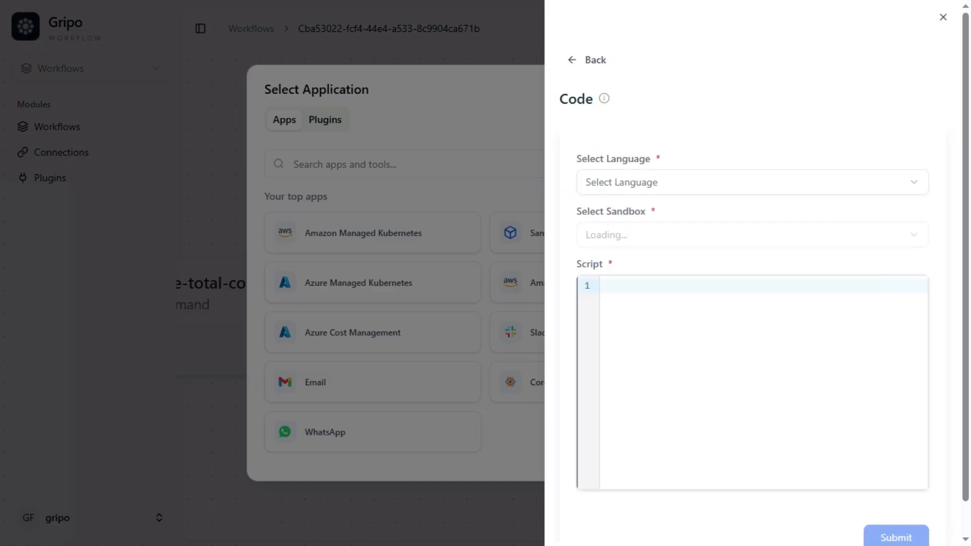
left_click(753, 183)
left_click(609, 212)
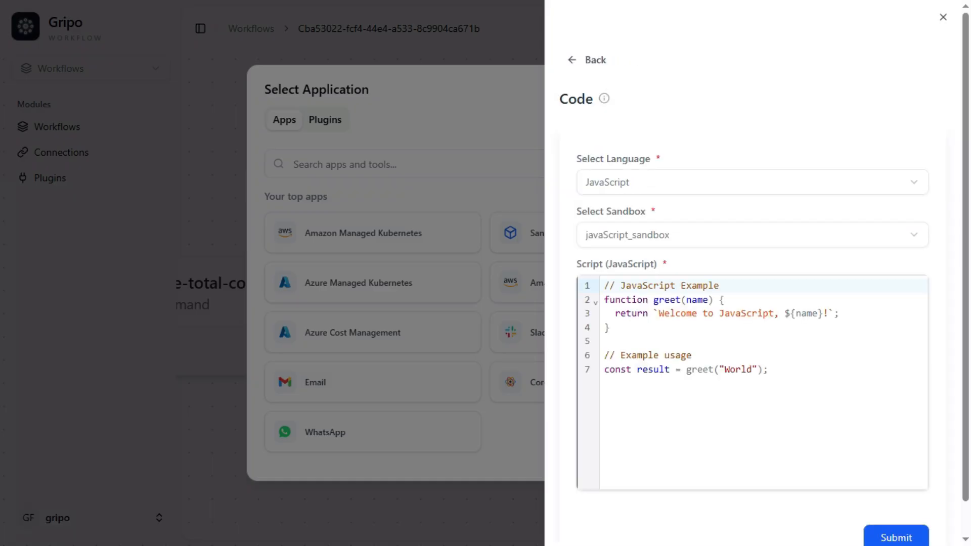
Replace the example script with the pasted code that sums the rows into a Total Azure Cost string, and submit.
left_click(692, 355)
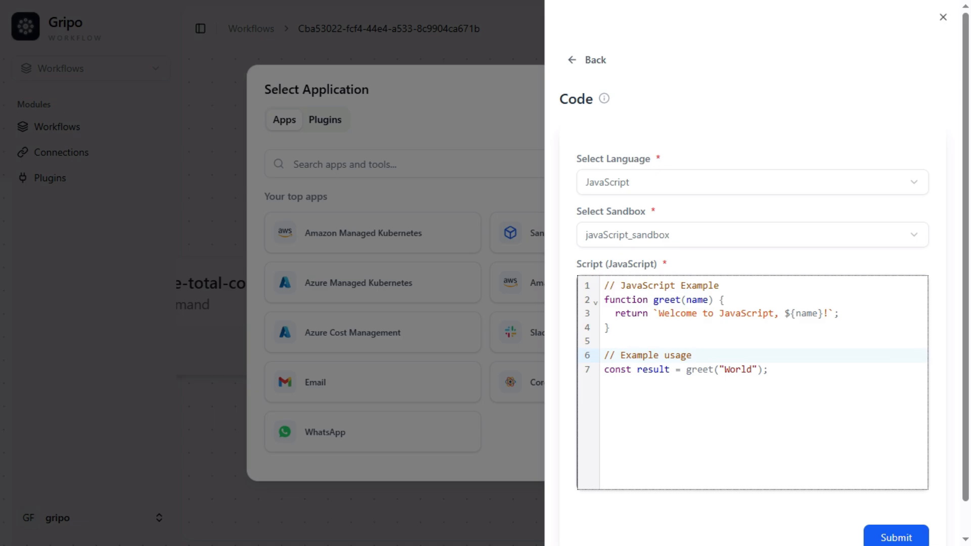
key("ctrl+a")
key("BackSpace")
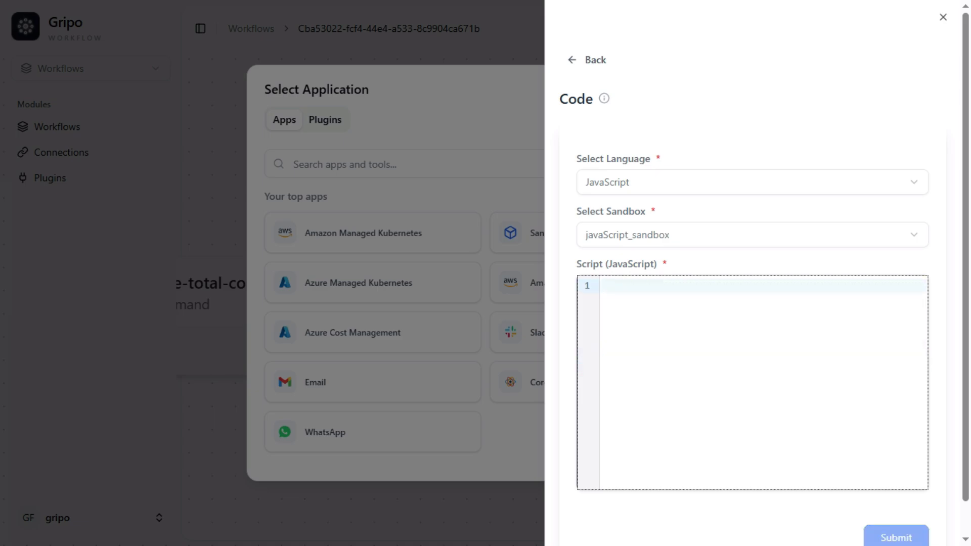
key("ctrl+v")
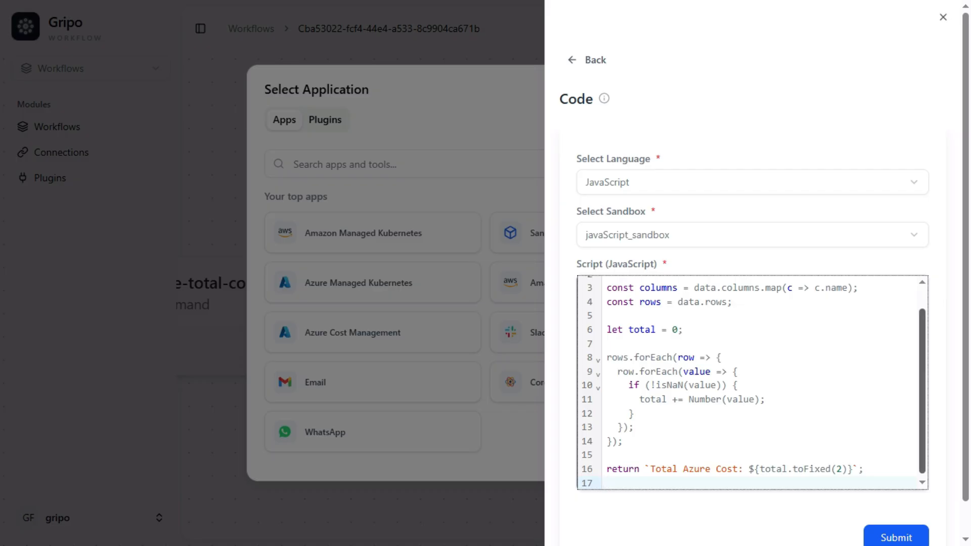
scroll(753, 382, "down", 1)
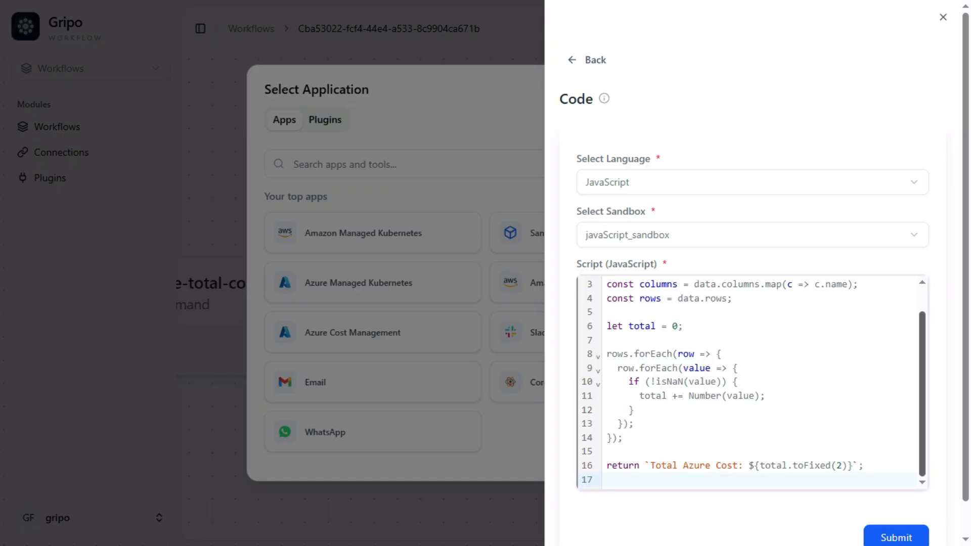
scroll(752, 382, "up", 2)
scroll(753, 383, "down", 2)
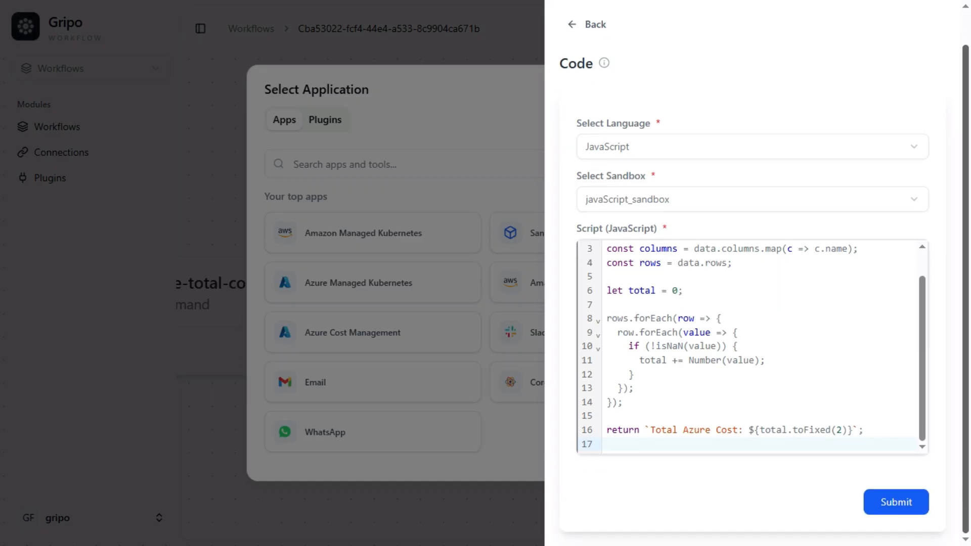
left_click(896, 537)
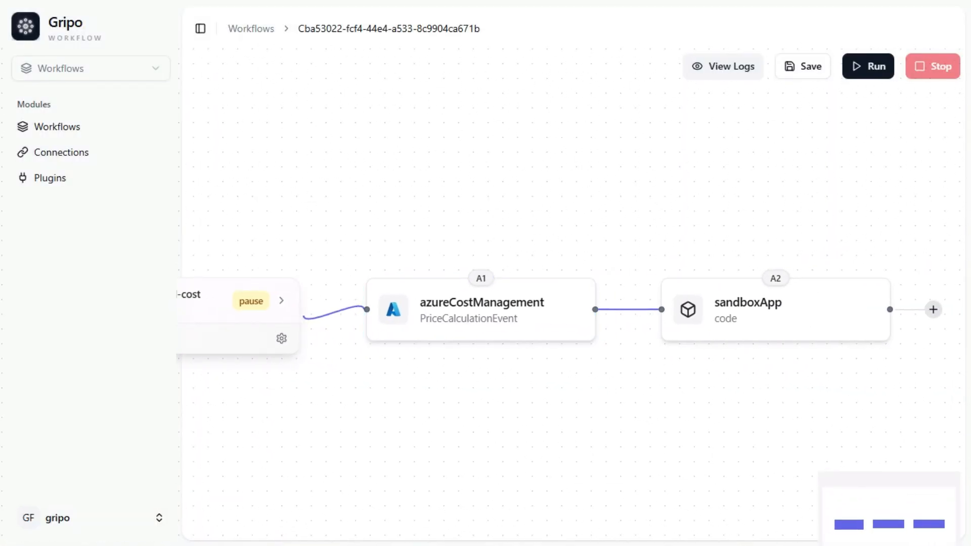
Add a Slack Message activity with message {{activity.A2.output.outputScript.result}}, connection gripo-slack-test and a channel.
mouse_move(478, 309)
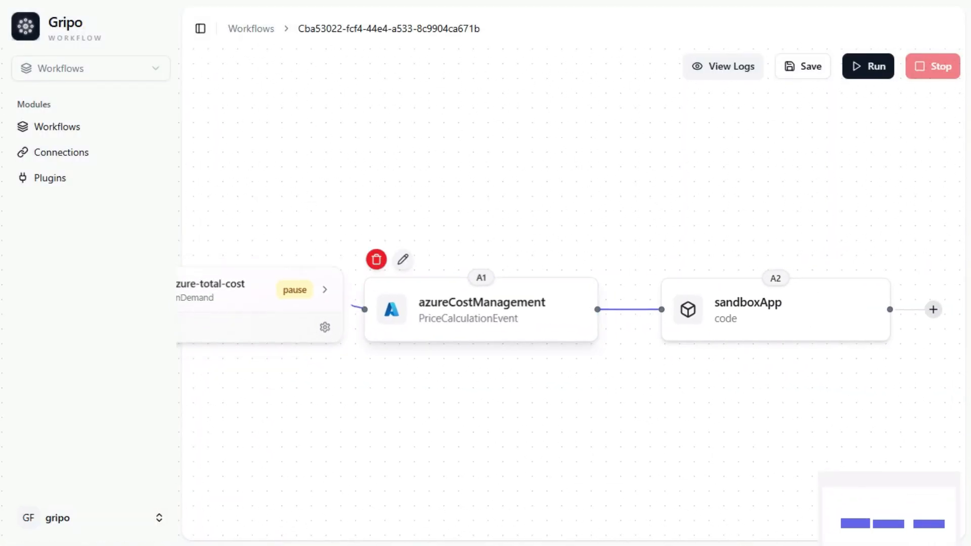
mouse_move(776, 310)
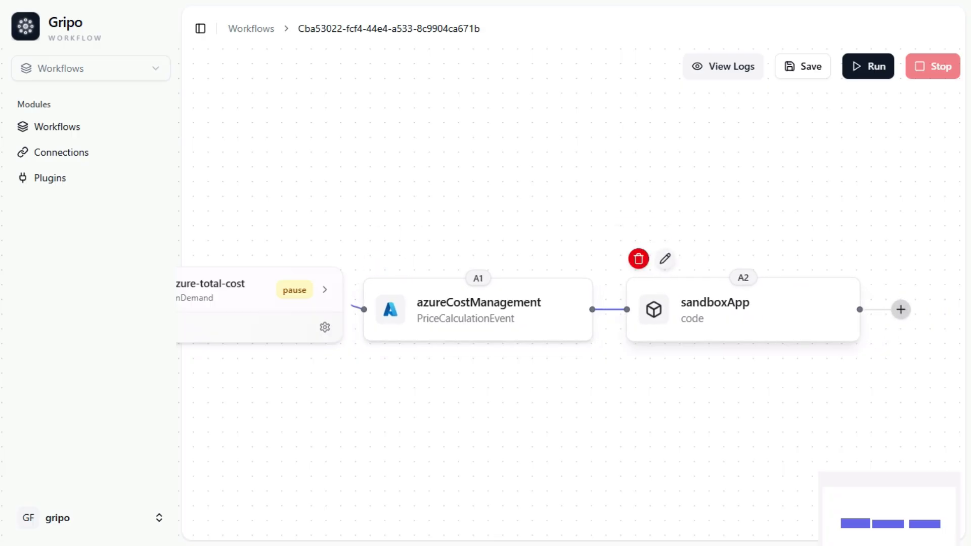
left_click(901, 309)
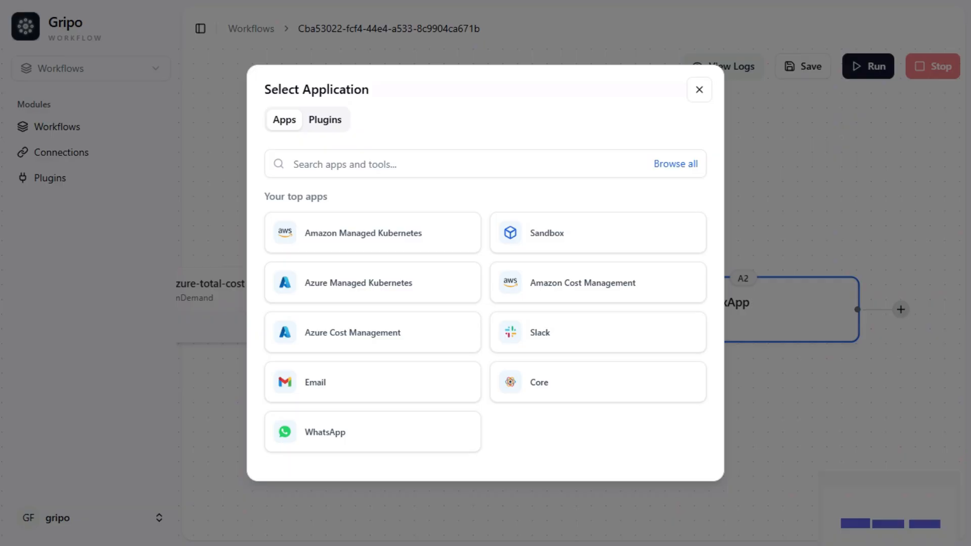
left_click(567, 332)
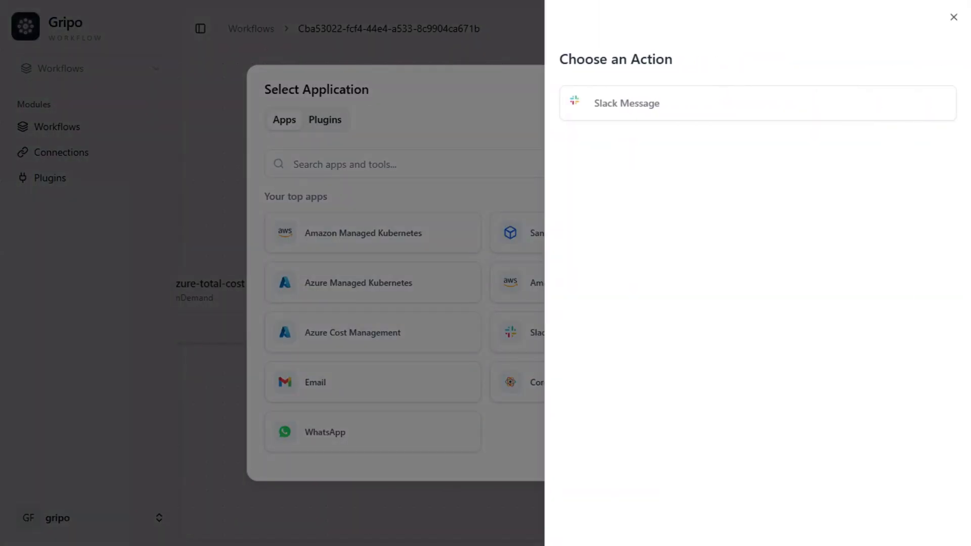
left_click(627, 103)
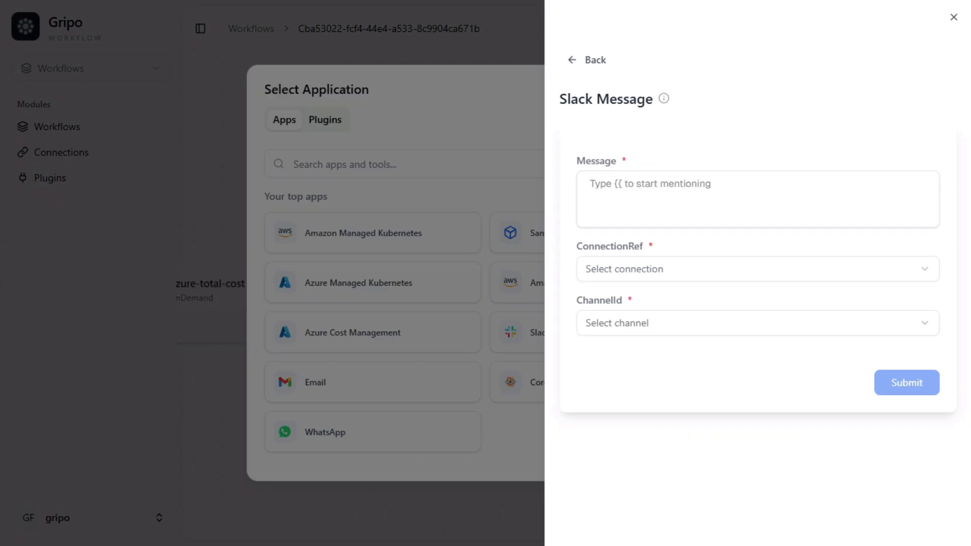
left_click(627, 187)
type("{{activity.A2.output.outputScript.result}}")
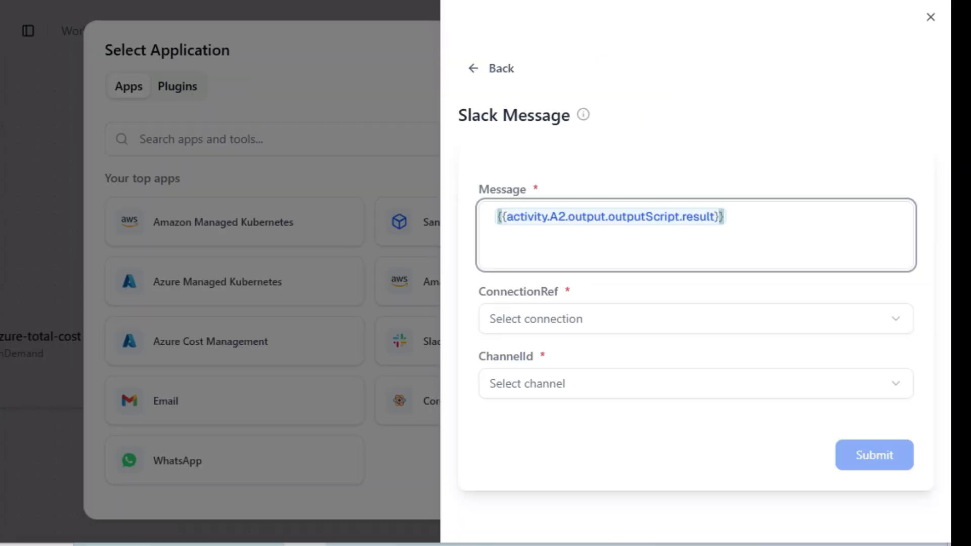
left_click(696, 319)
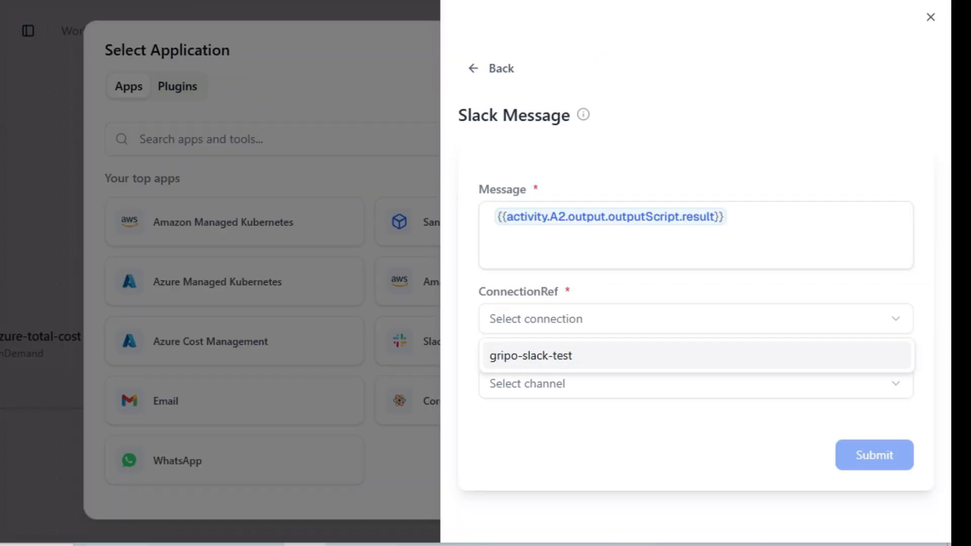
left_click(696, 356)
left_click(696, 384)
left_click(696, 20)
left_click(875, 455)
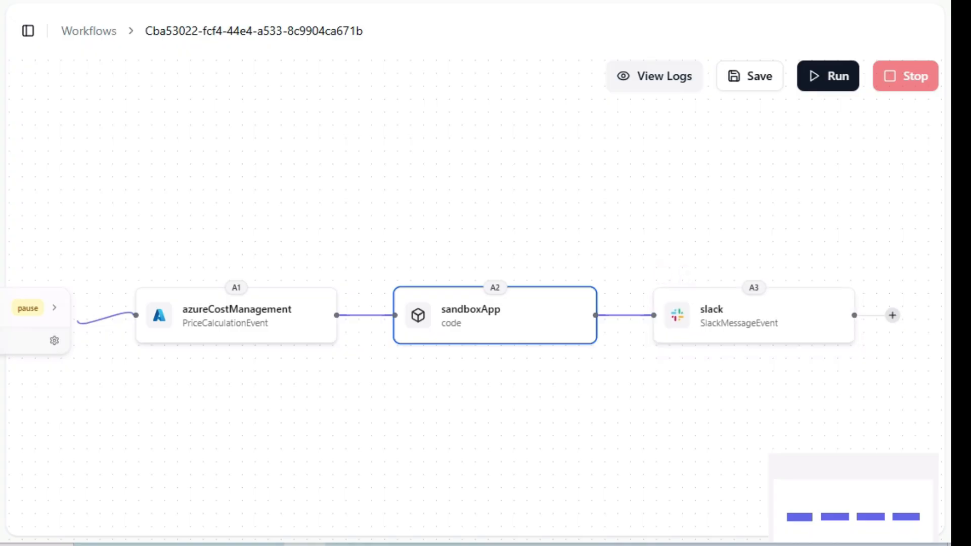
Save the workflow and run it.
left_click(750, 76)
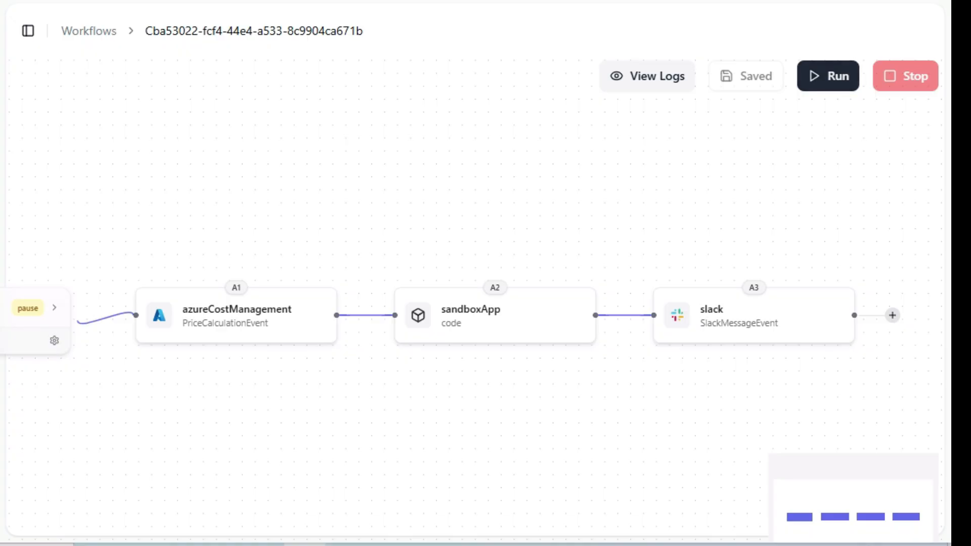
left_click(828, 76)
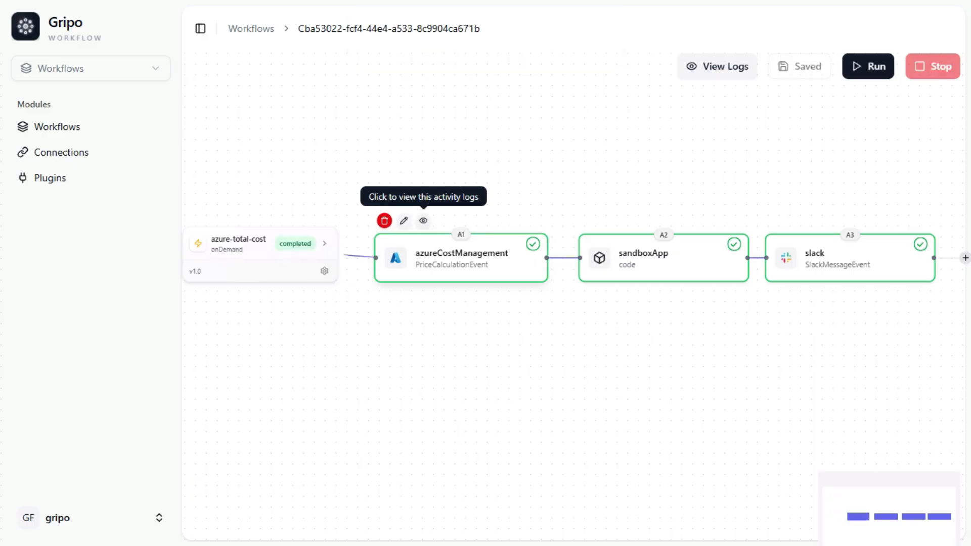
Open the A1 activity logs to inspect the cost payload, then close them.
left_click(423, 221)
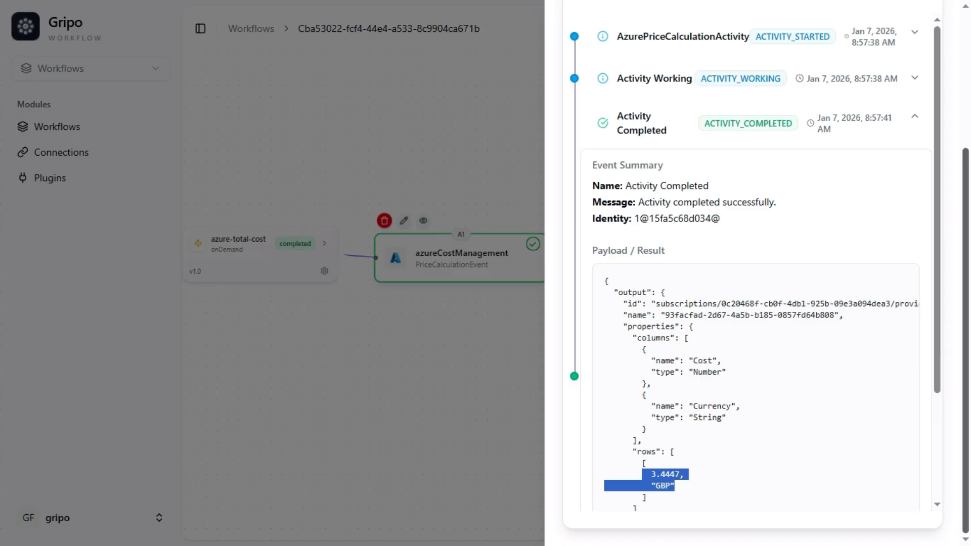
scroll(753, 273, "up", 5)
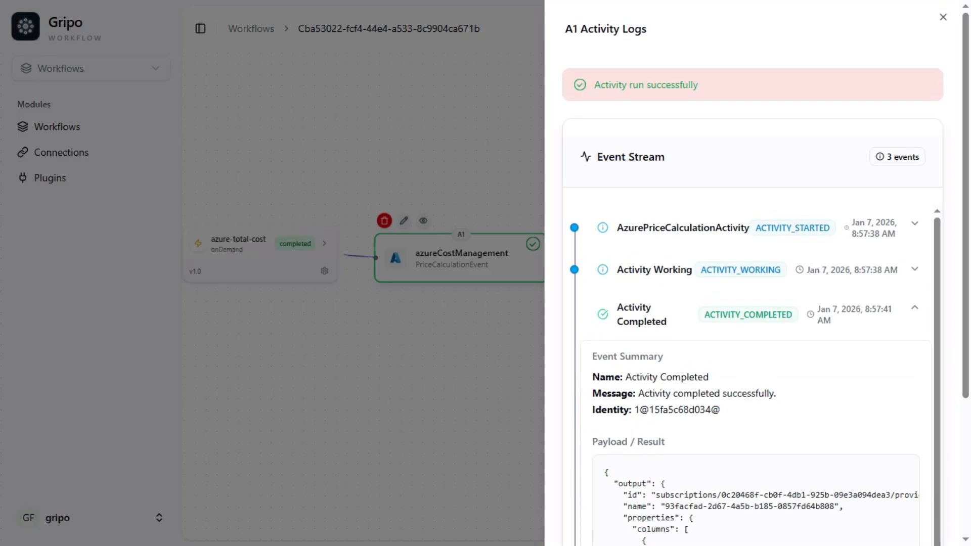
left_click(944, 17)
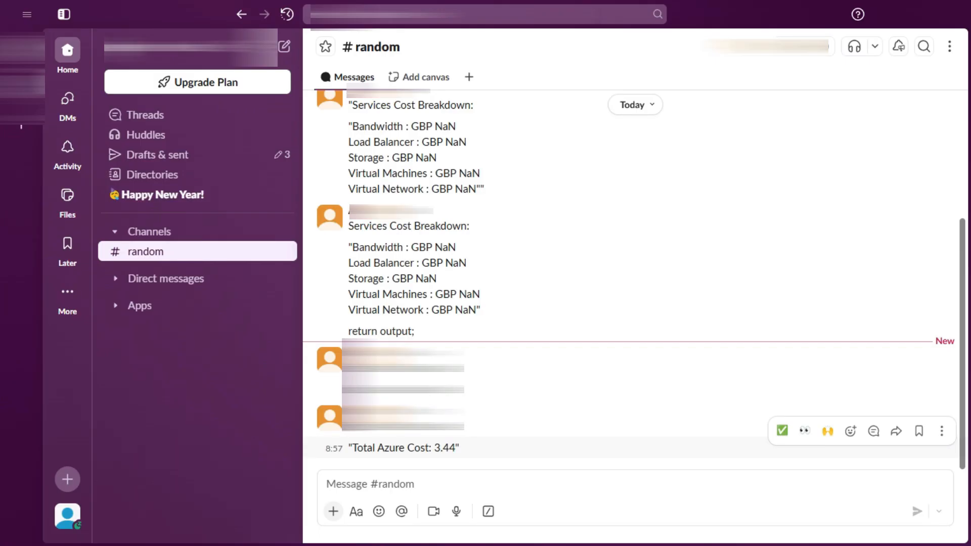
Switch to Slack and highlight the Total Azure Cost message posted in the random channel.
left_click_drag(459, 448, 352, 448)
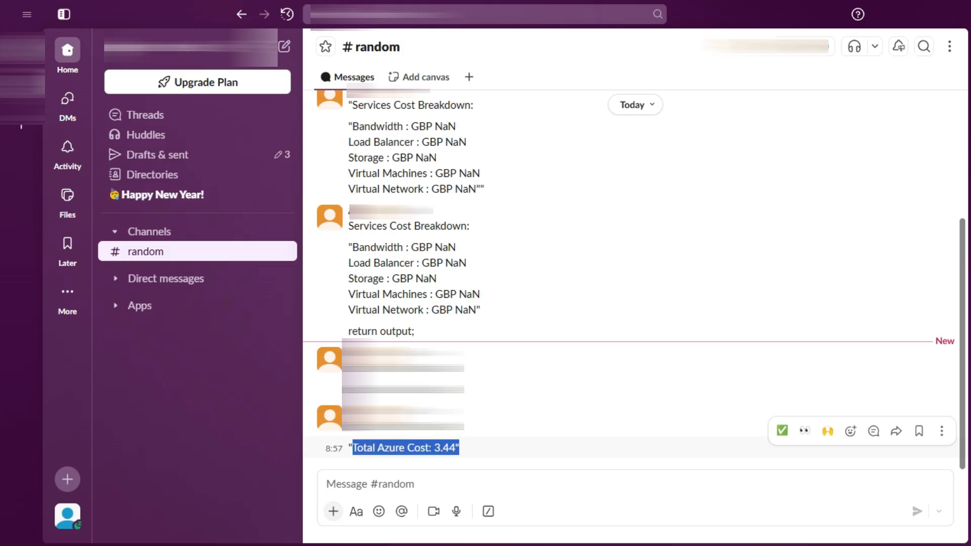
left_click(353, 448)
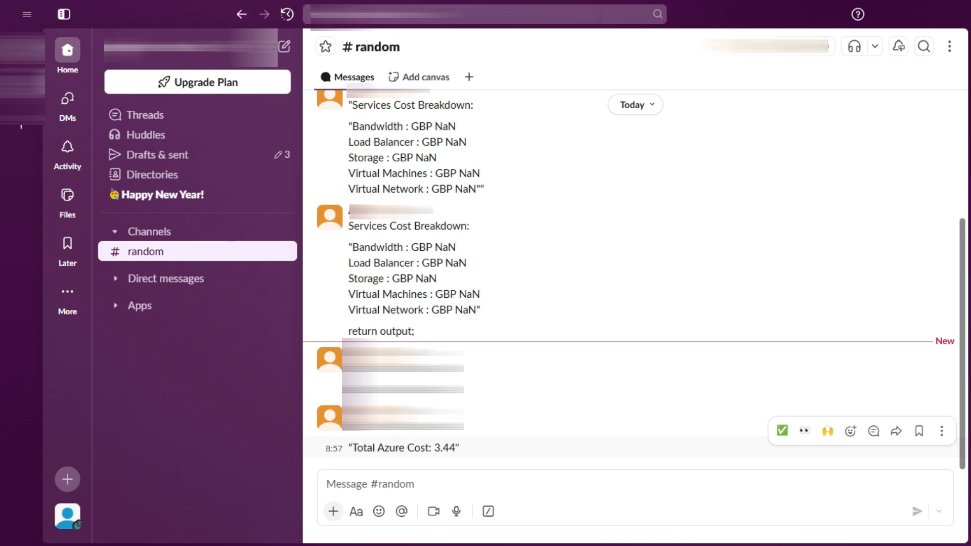
left_click_drag(459, 448, 352, 447)
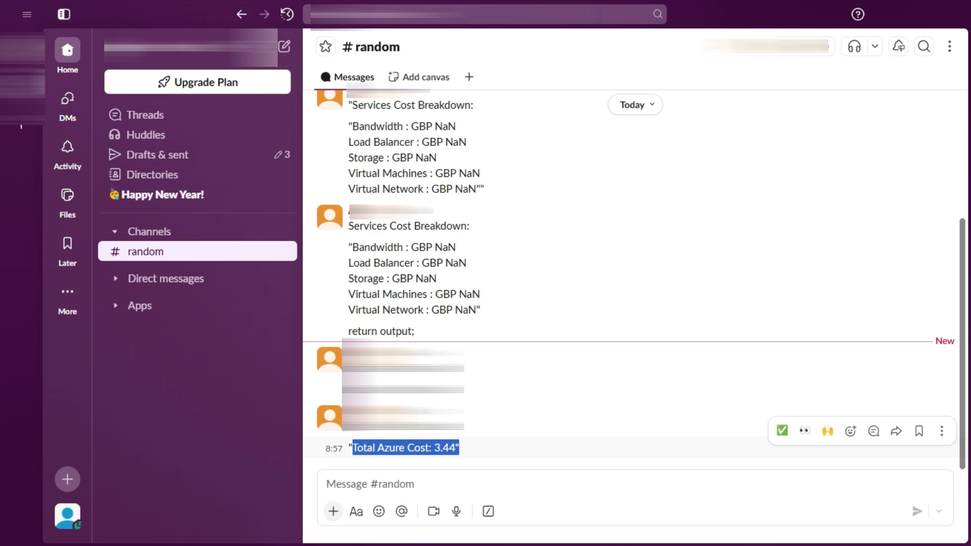